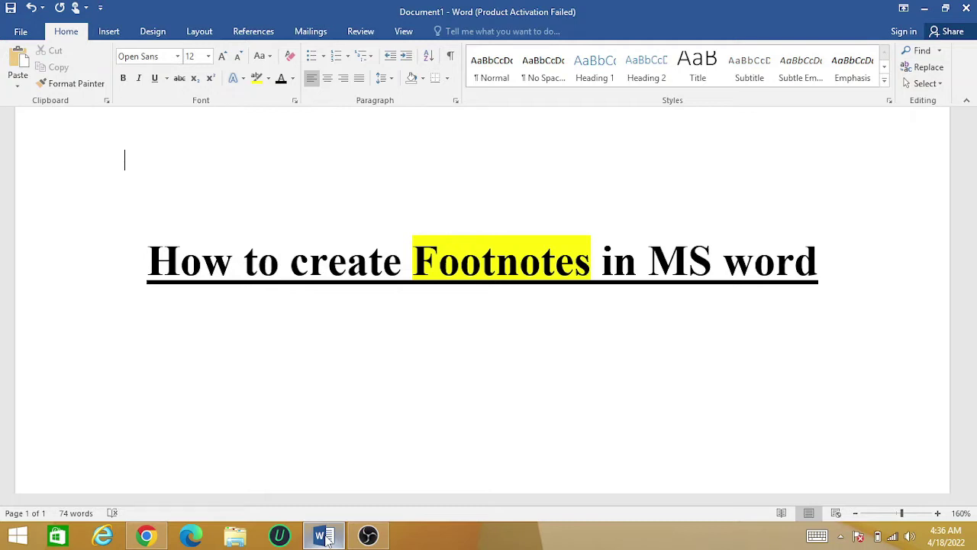
Move down to the Research Methodology paragraphs and place the cursor just after 'application.'.
{"action": "key", "text": "Down"}
{"action": "key", "text": "Down"}
{"action": "key", "text": "Down"}
{"action": "key", "text": "Down"}
{"action": "key", "text": "Down"}
{"action": "key", "text": "Down"}
{"action": "key", "text": "Down"}
{"action": "key", "text": "Down"}
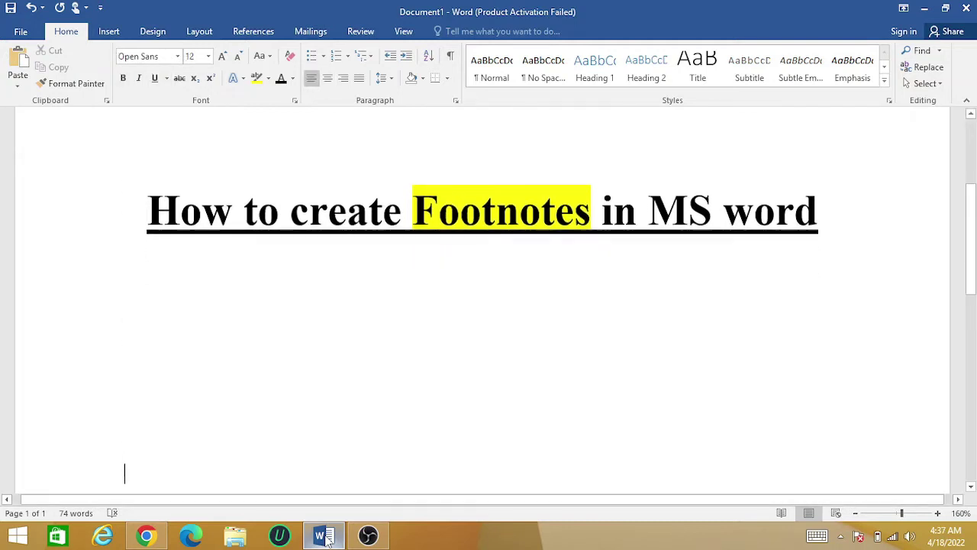
{"action": "key", "text": "Down"}
{"action": "key", "text": "Down"}
{"action": "key", "text": "Down"}
{"action": "key", "text": "Down"}
{"action": "key", "text": "Down"}
{"action": "key", "text": "Down"}
{"action": "key", "text": "Down"}
{"action": "key", "text": "Down"}
{"action": "key", "text": "Down"}
{"action": "key", "text": "Down"}
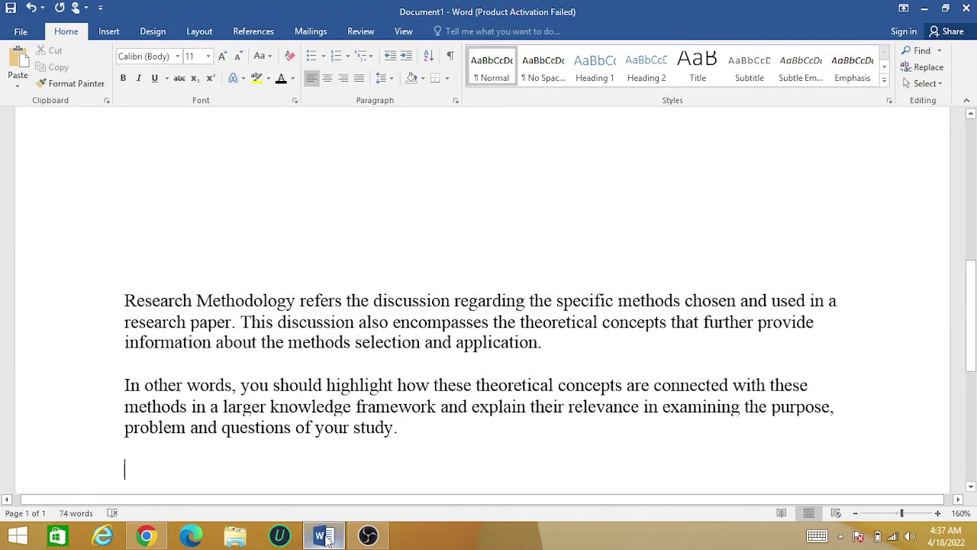
{"action": "left_click", "coordinate": [118, 300]}
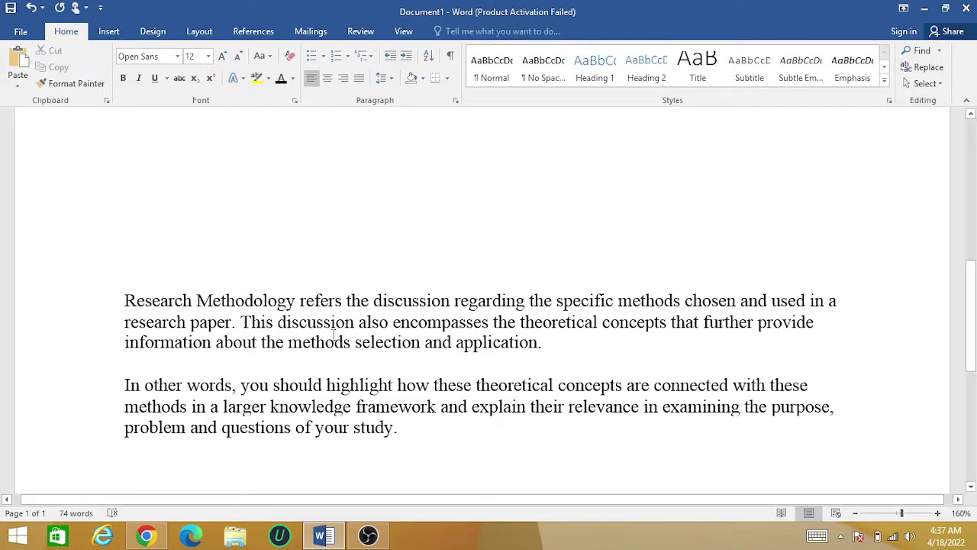
{"action": "left_click", "coordinate": [555, 347]}
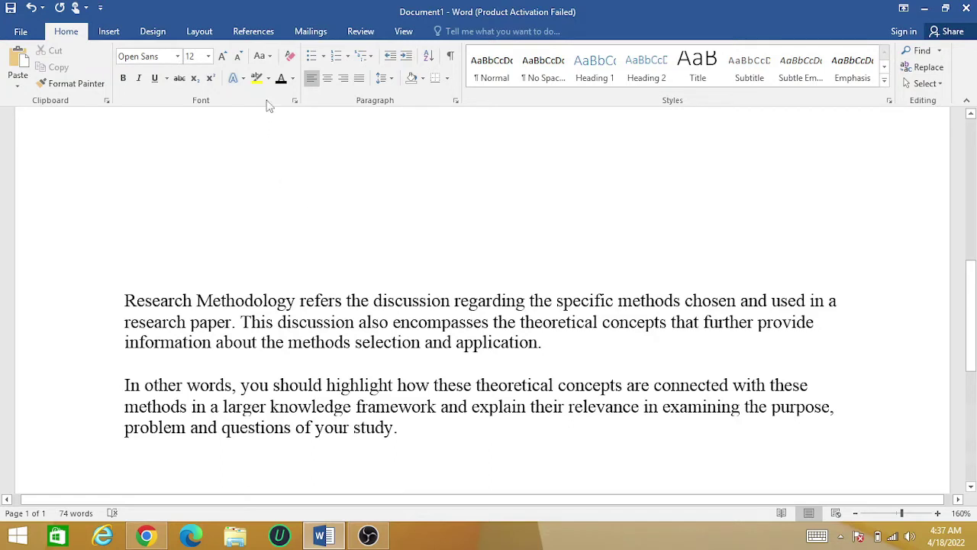
Insert footnote 1 right after 'application.' using References > Insert Footnote.
{"action": "left_click", "coordinate": [259, 34]}
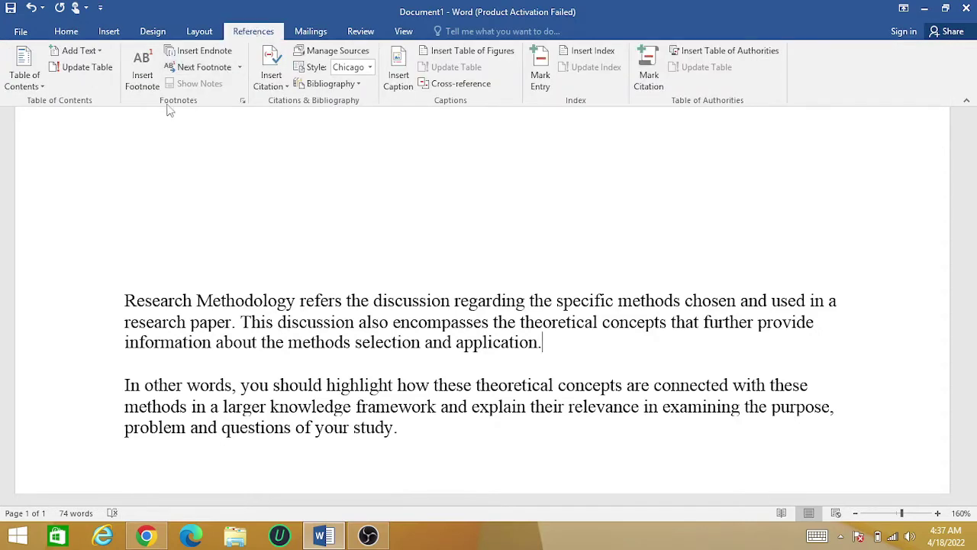
{"action": "left_click", "coordinate": [140, 77]}
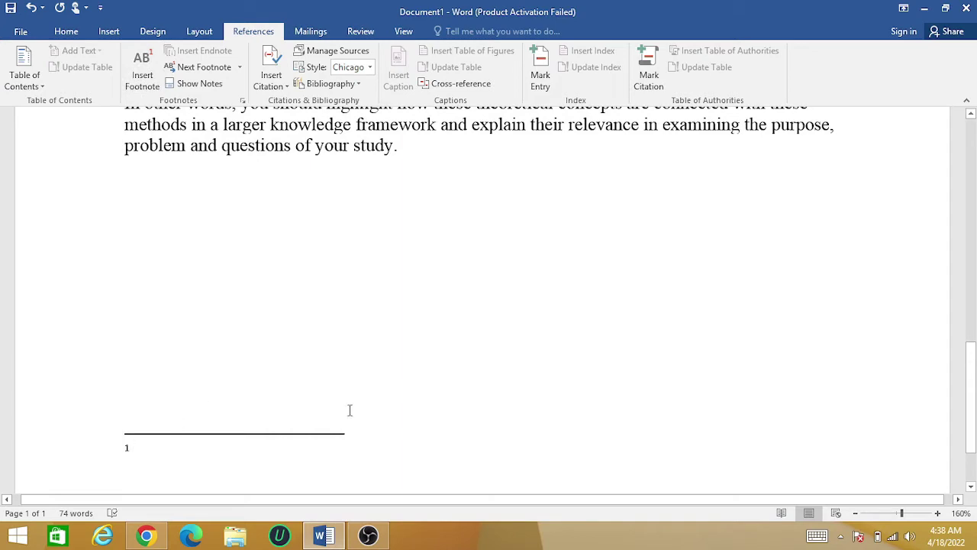
{"action": "scroll", "coordinate": [350, 410], "scroll_direction": "up", "scroll_amount": 3}
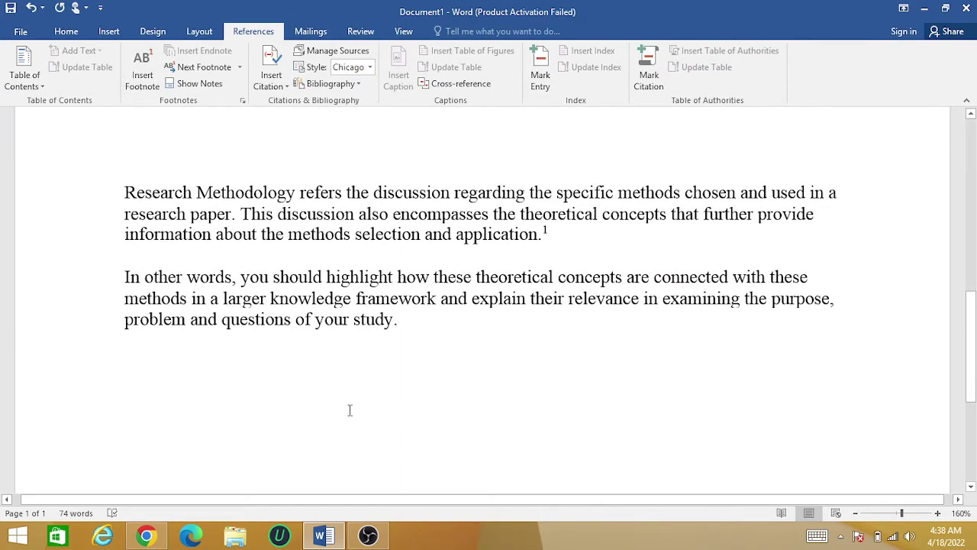
{"action": "left_click", "coordinate": [349, 410]}
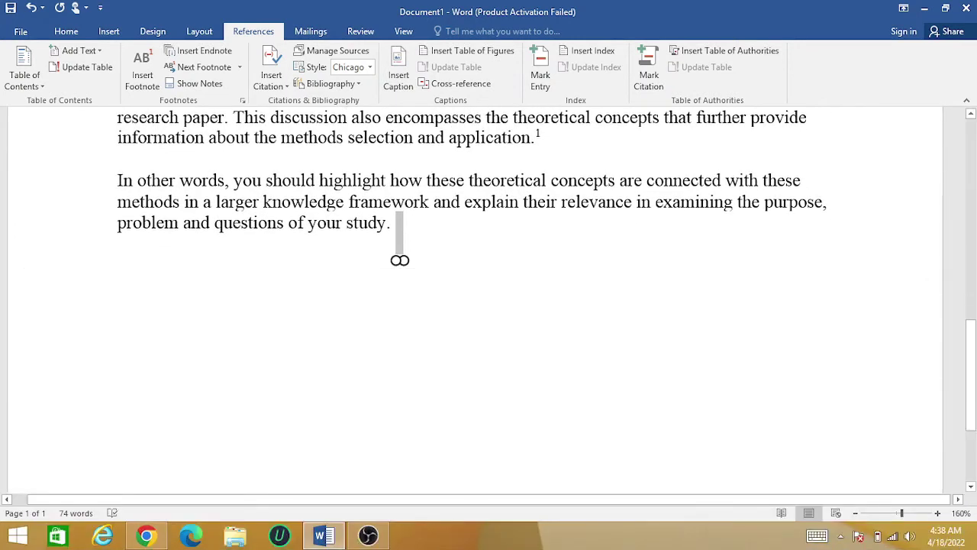
{"action": "scroll", "coordinate": [971, 449], "scroll_direction": "down", "scroll_amount": 3}
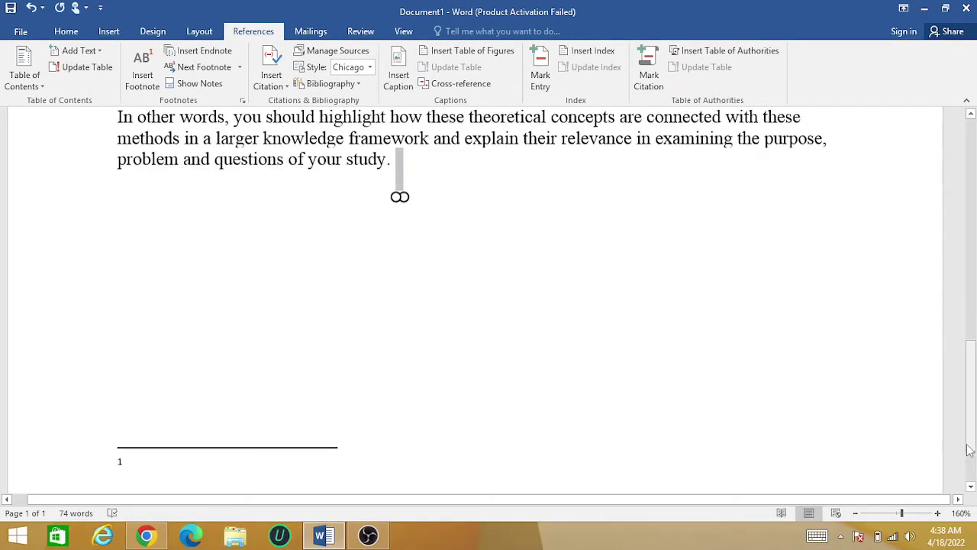
Enter 'reference ist' as footnote 1's note, then put the cursor after 'study.'.
{"action": "left_click", "coordinate": [141, 352]}
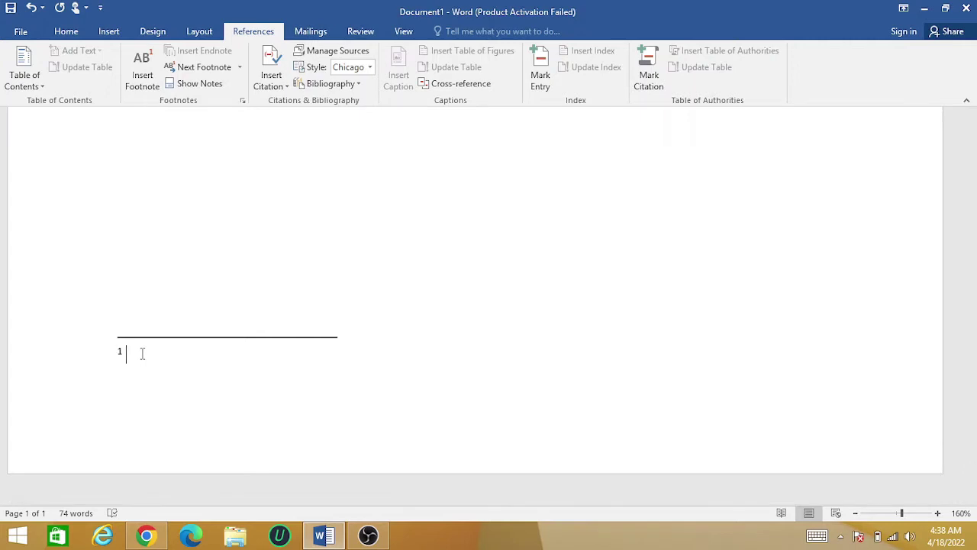
{"action": "type", "text": "reference ist"}
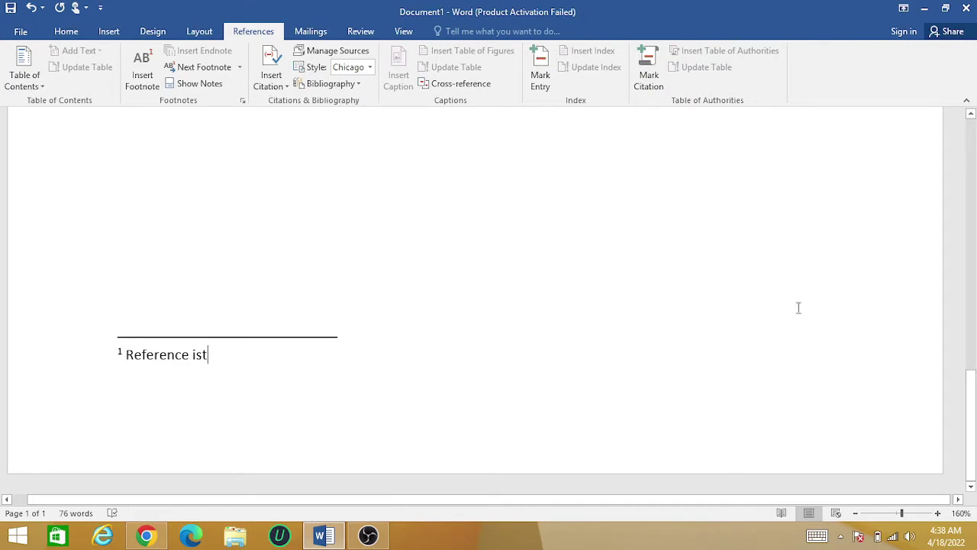
{"action": "scroll", "coordinate": [975, 294], "scroll_direction": "up", "scroll_amount": 5}
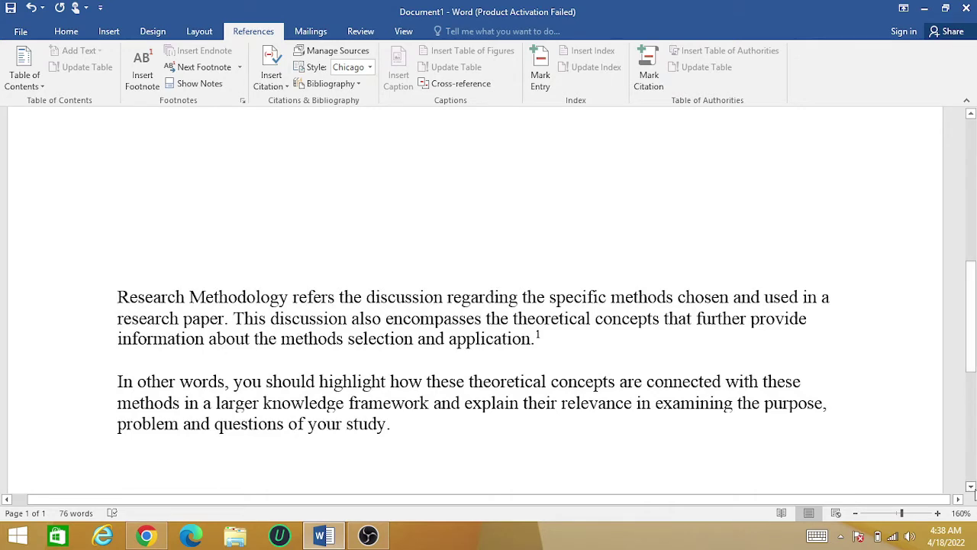
{"action": "left_click", "coordinate": [971, 486]}
{"action": "left_click", "coordinate": [971, 486]}
{"action": "left_click", "coordinate": [971, 486]}
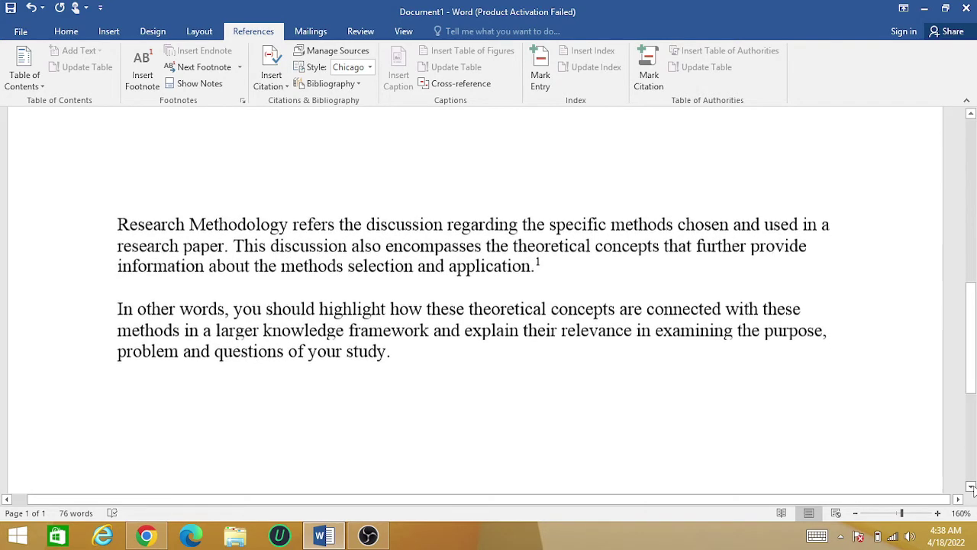
{"action": "left_click", "coordinate": [971, 486]}
{"action": "left_click", "coordinate": [971, 486]}
{"action": "left_click", "coordinate": [971, 487]}
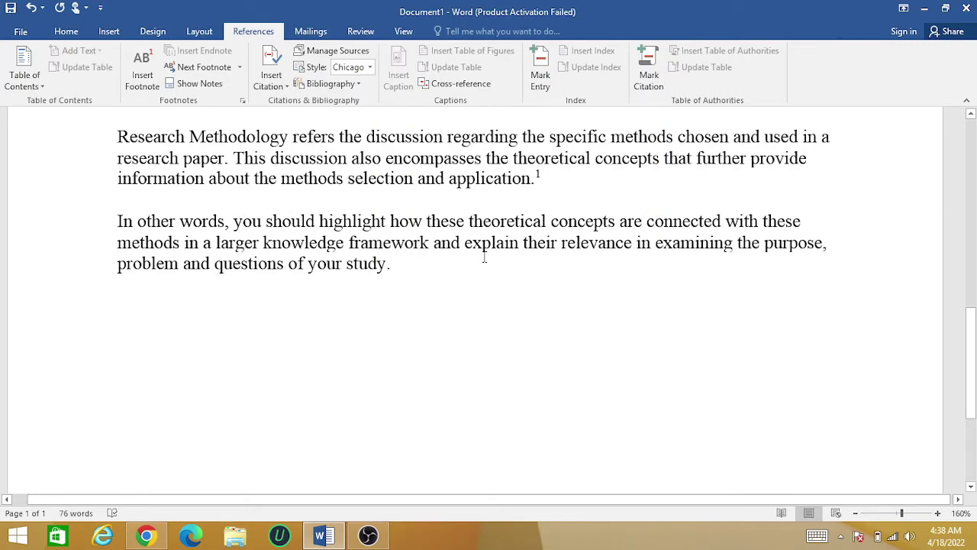
{"action": "left_click", "coordinate": [405, 271]}
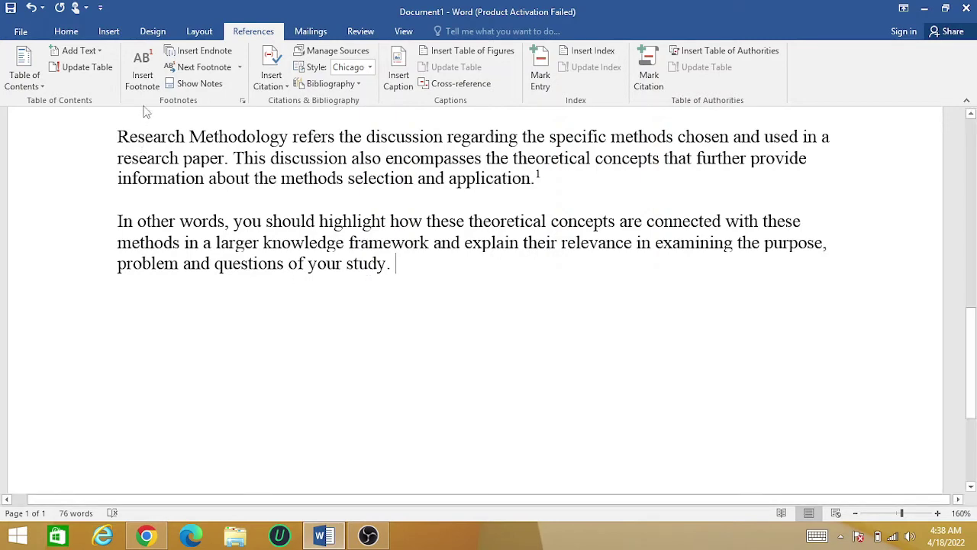
Add footnote 2 after 'study.' with the note 'reference 2nd' and return to the body text.
{"action": "left_click", "coordinate": [143, 83]}
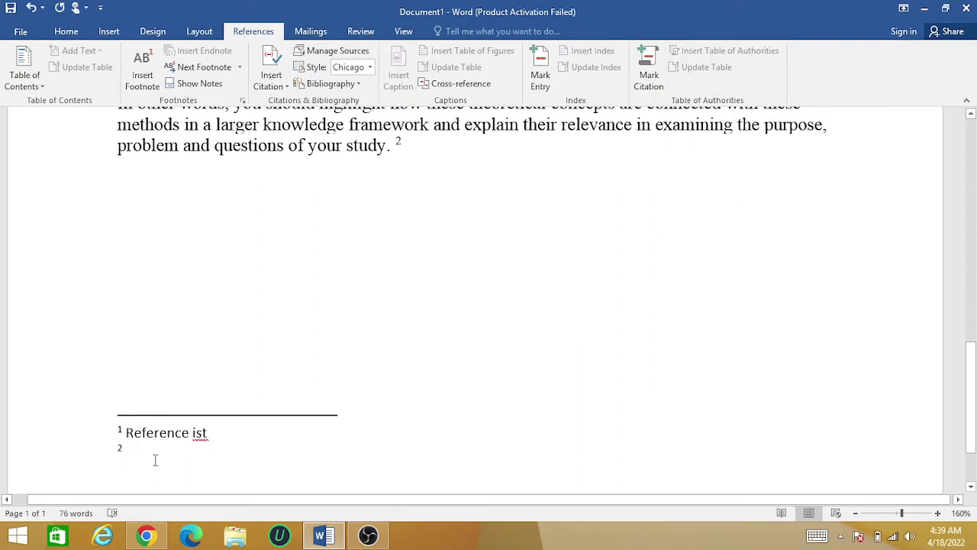
{"action": "type", "text": "refere"}
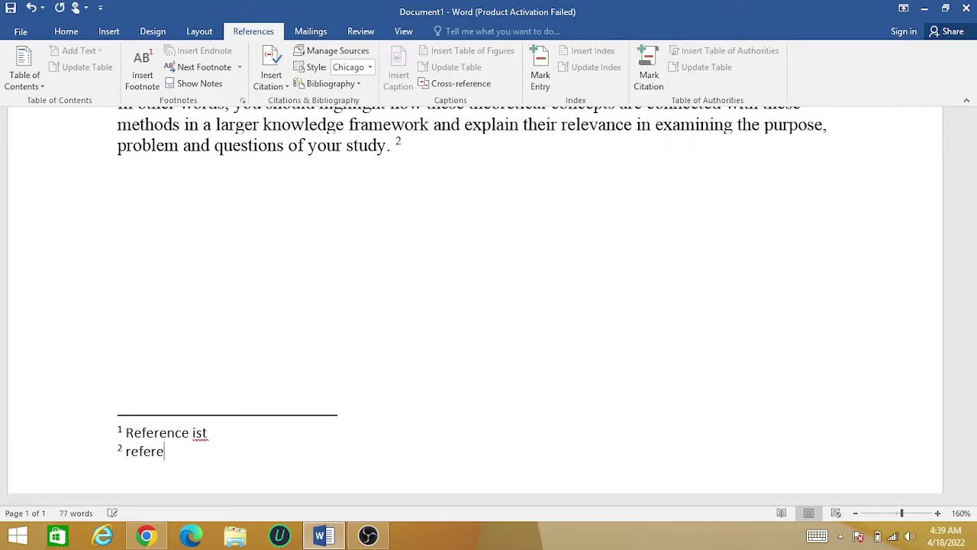
{"action": "type", "text": "nce 2nd"}
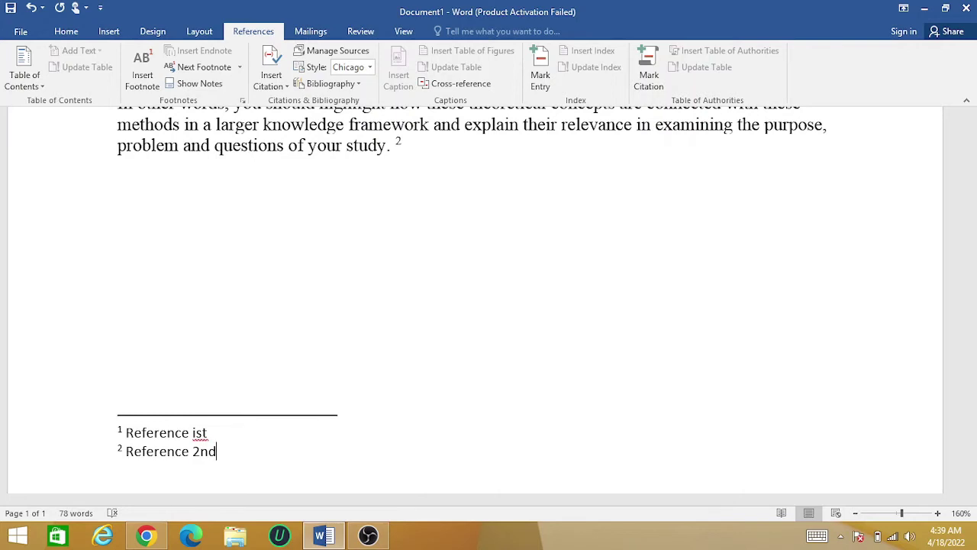
{"action": "key", "text": "Up"}
{"action": "key", "text": "Up"}
{"action": "key", "text": "Up"}
{"action": "key", "text": "Up"}
{"action": "key", "text": "Up"}
{"action": "key", "text": "Up"}
{"action": "key", "text": "Up"}
{"action": "key", "text": "Up"}
{"action": "key", "text": "Up"}
{"action": "key", "text": "Up"}
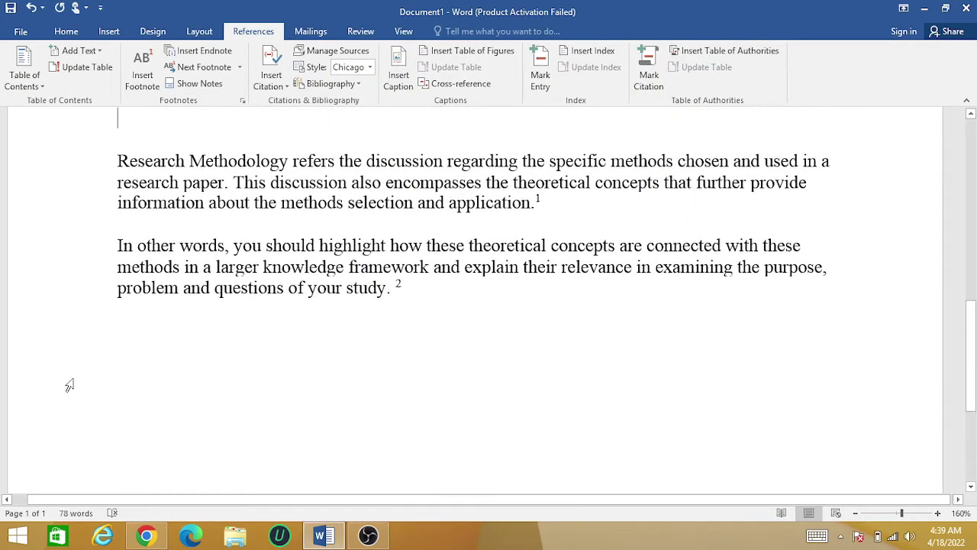
{"action": "left_click", "coordinate": [114, 166]}
{"action": "key", "text": "Return"}
{"action": "key", "text": "Return"}
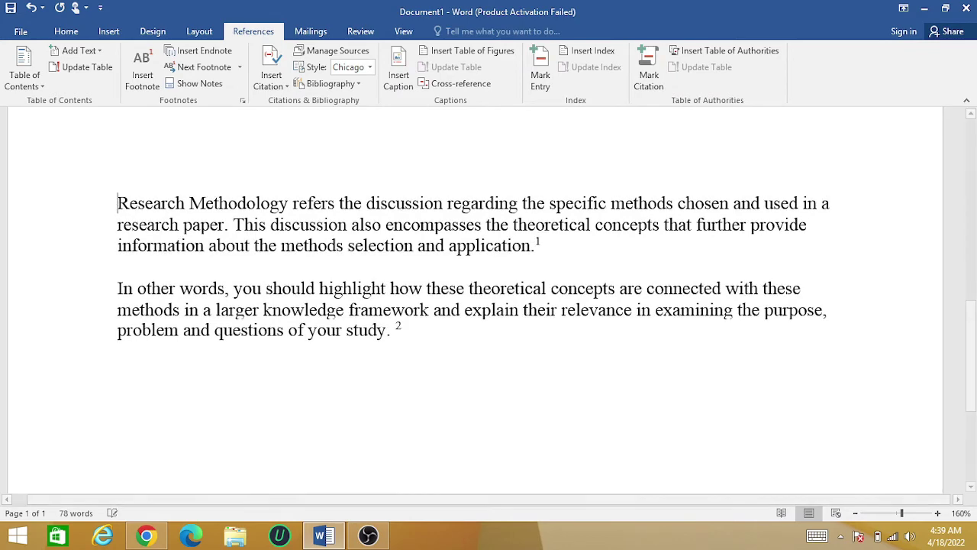
{"action": "key", "text": "Down"}
{"action": "key", "text": "Down"}
{"action": "key", "text": "Down"}
{"action": "key", "text": "Down"}
{"action": "key", "text": "Down"}
{"action": "key", "text": "Down"}
{"action": "key", "text": "Down"}
{"action": "key", "text": "Down"}
{"action": "key", "text": "Down"}
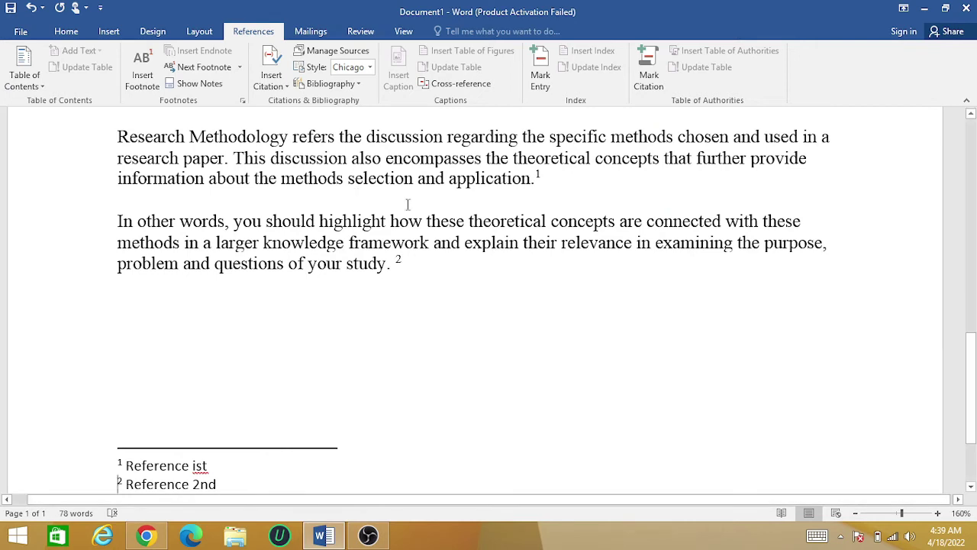
Delete the footnote mark after 'application.' and split the merged text back into two paragraphs.
{"action": "left_click_drag", "start_coordinate": [534, 177], "coordinate": [543, 174]}
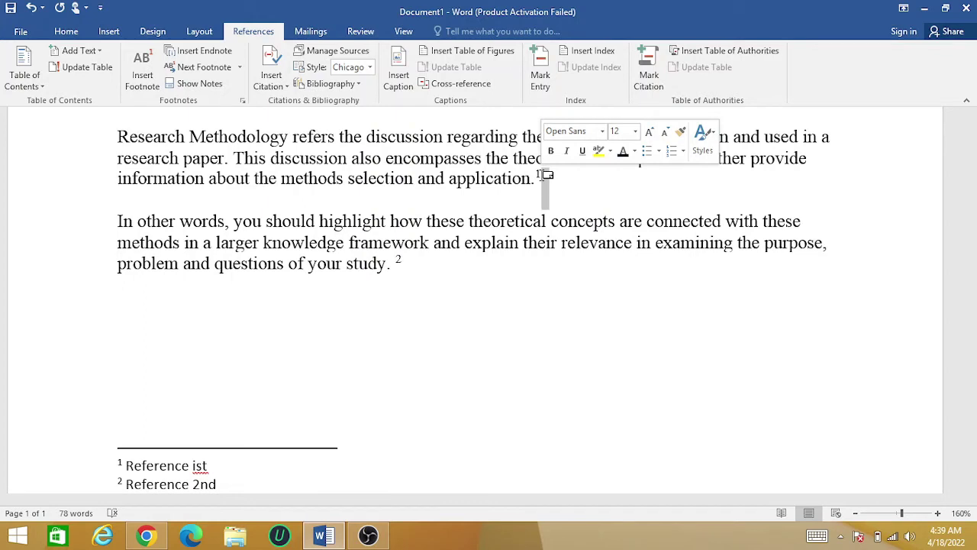
{"action": "left_click_drag", "start_coordinate": [544, 174], "coordinate": [546, 170]}
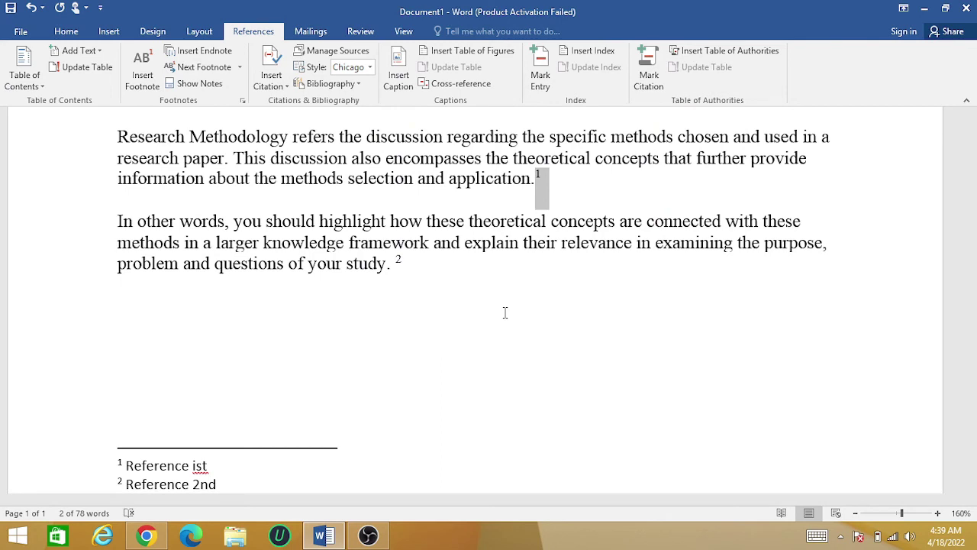
{"action": "key", "text": "Delete"}
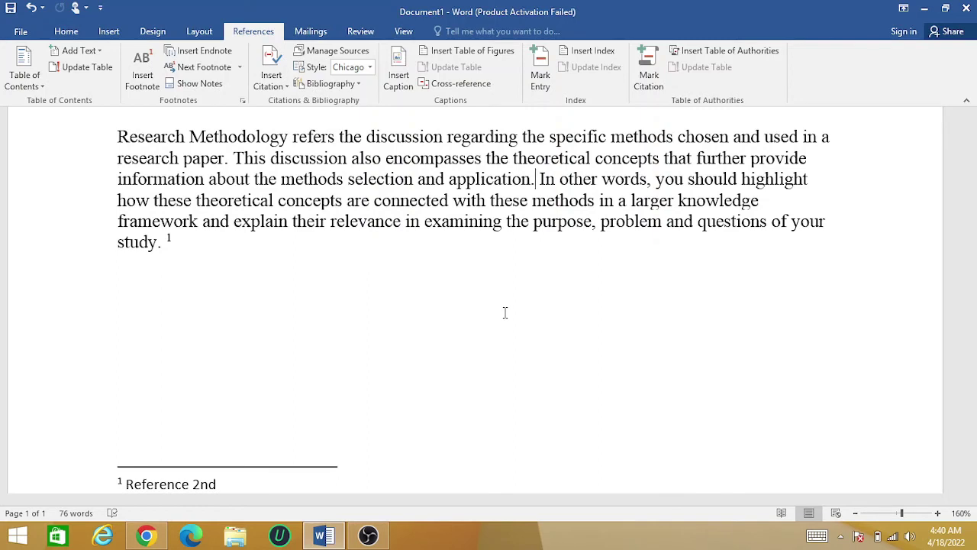
{"action": "key", "text": "Return"}
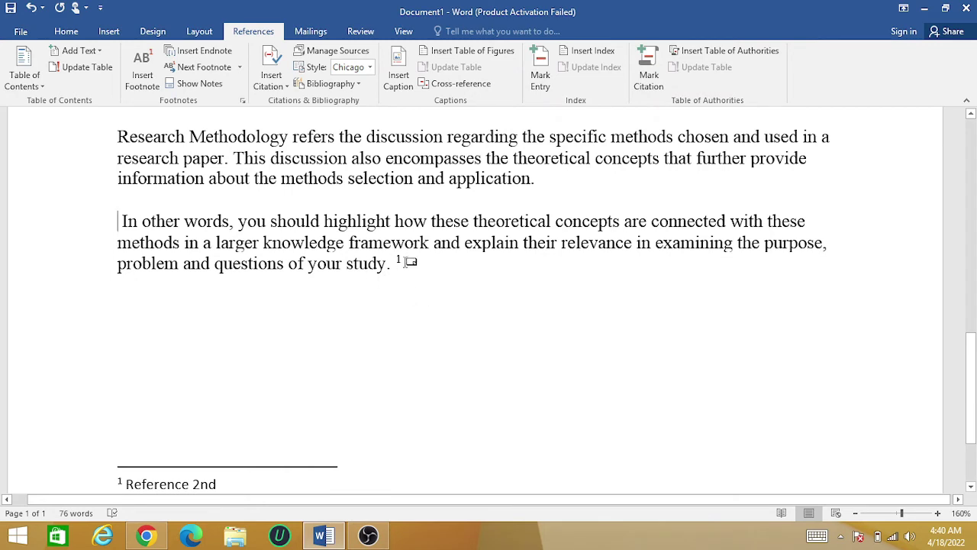
Make the footnote mark after 'study.' red, bold and 23 pt.
{"action": "left_click", "coordinate": [407, 261]}
{"action": "left_click_drag", "start_coordinate": [407, 262], "coordinate": [397, 263]}
{"action": "left_click", "coordinate": [72, 31]}
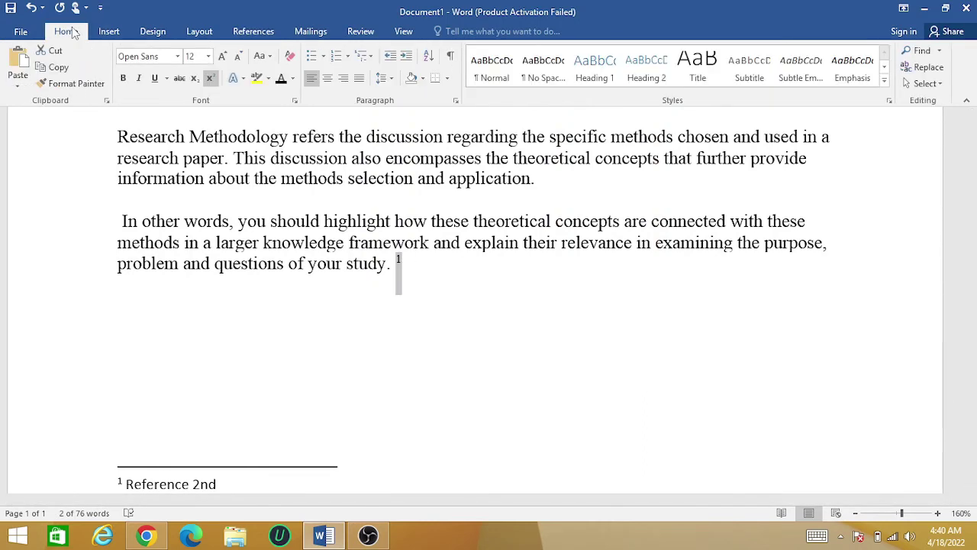
{"action": "left_click", "coordinate": [293, 80]}
{"action": "left_click", "coordinate": [293, 207]}
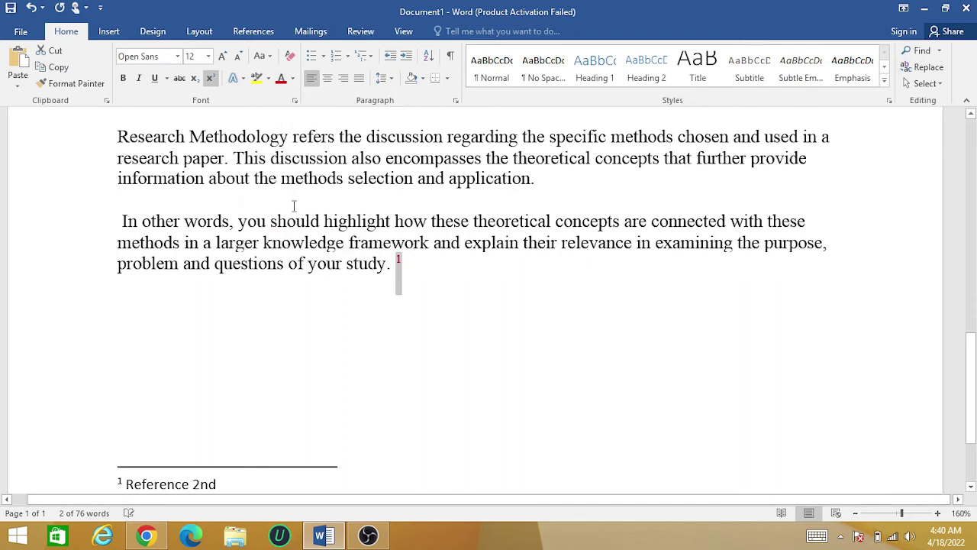
{"action": "left_click", "coordinate": [223, 56]}
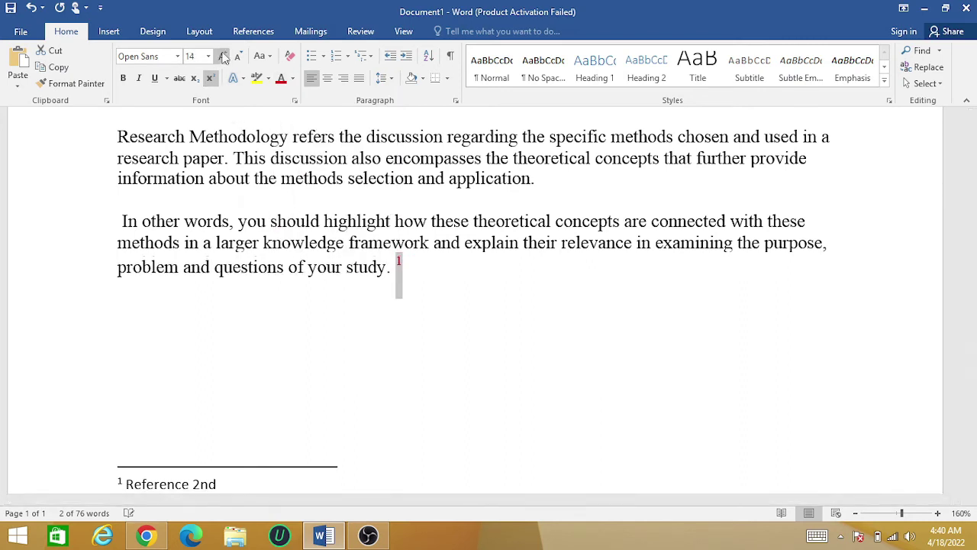
{"action": "left_click", "coordinate": [223, 56]}
{"action": "left_click", "coordinate": [223, 56]}
{"action": "left_click", "coordinate": [223, 55]}
{"action": "left_click", "coordinate": [223, 56]}
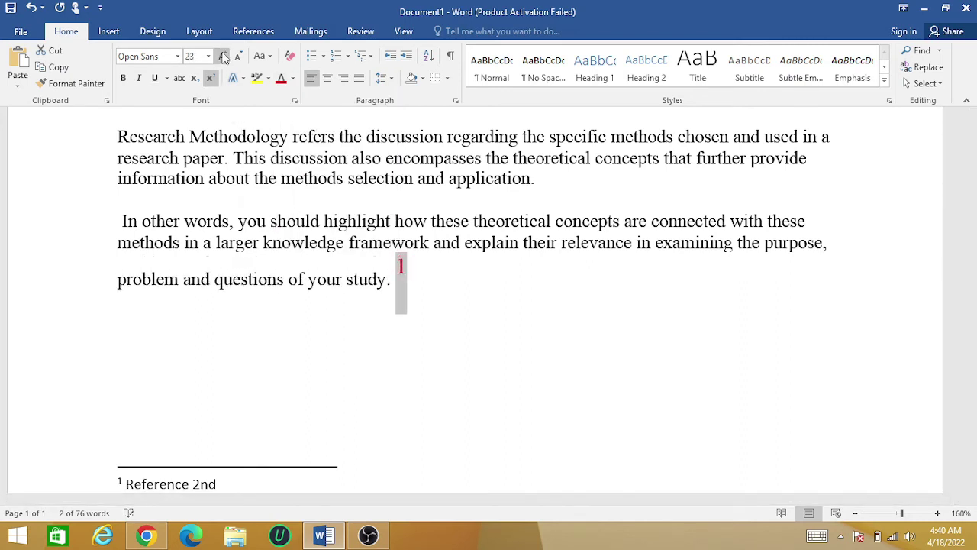
{"action": "left_click", "coordinate": [125, 79]}
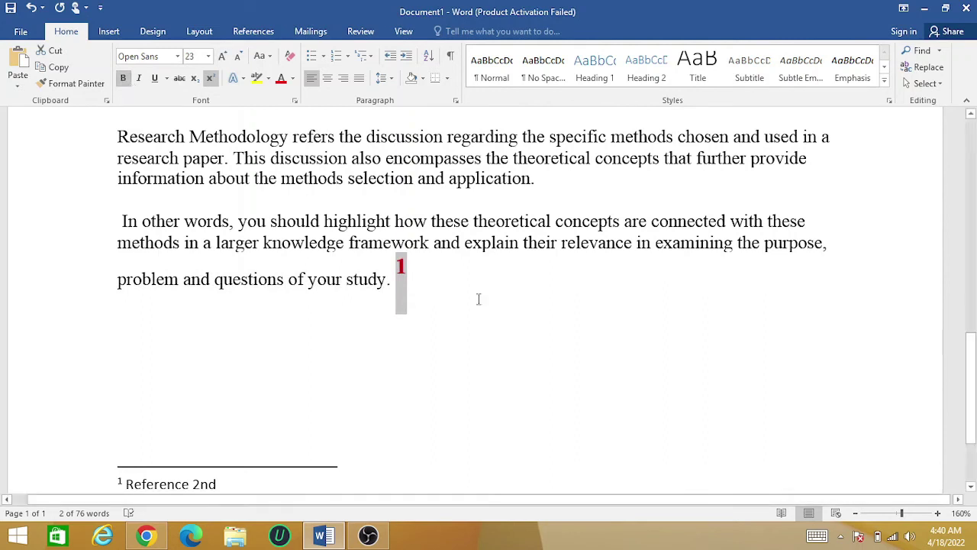